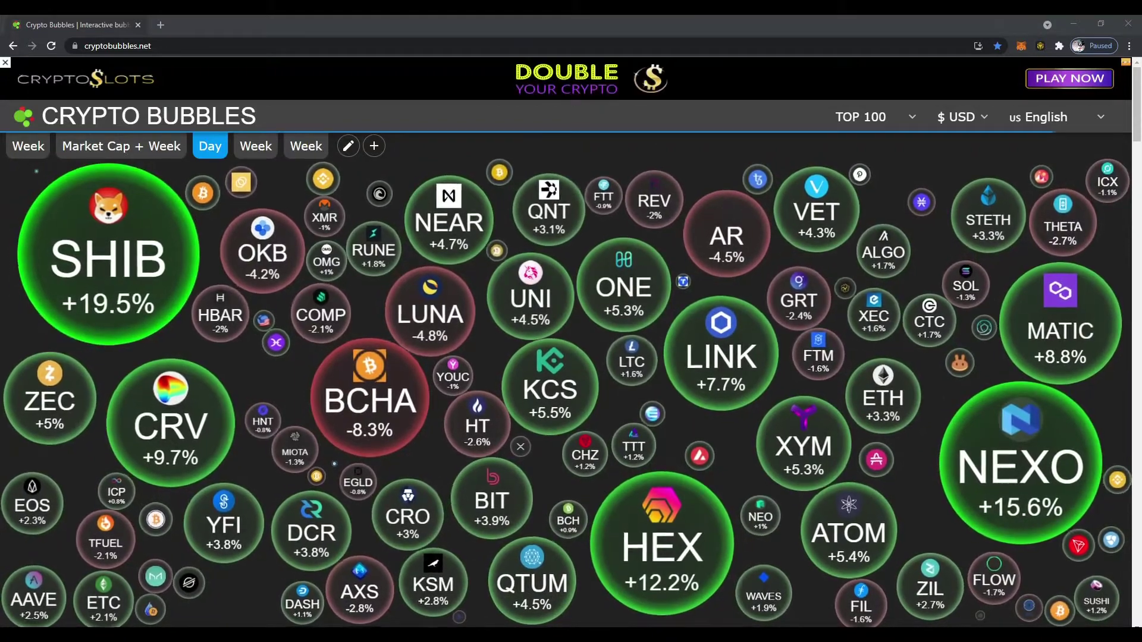
Show weekly-change bubbles for the coins ranked 101–200.
{"action": "left_click", "coordinate": [90, 254]}
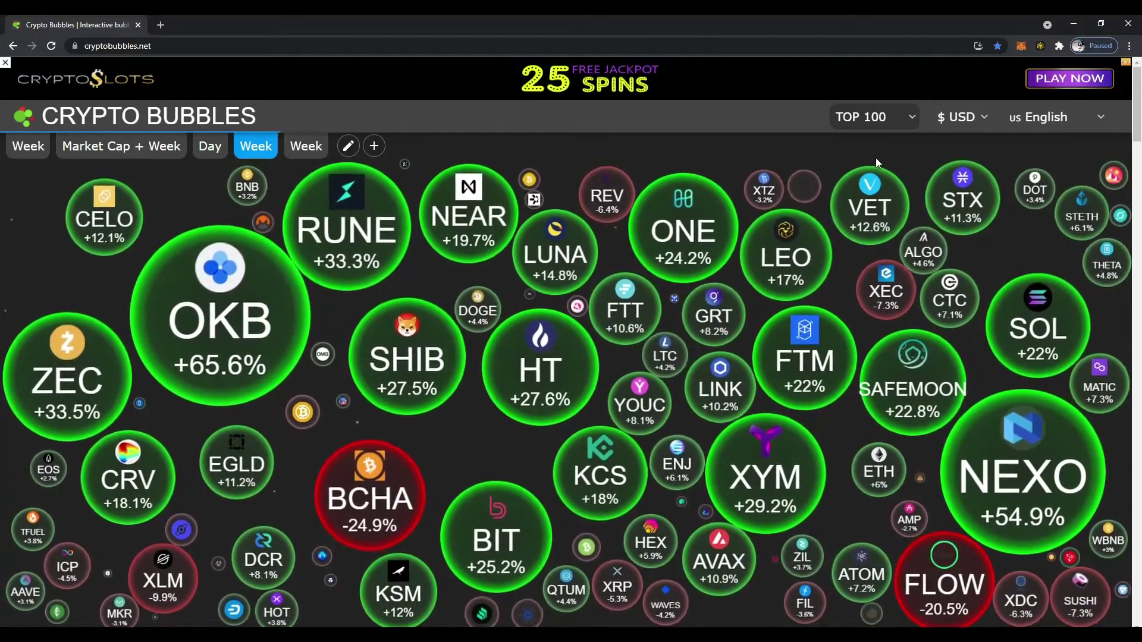
{"action": "key", "text": "Down"}
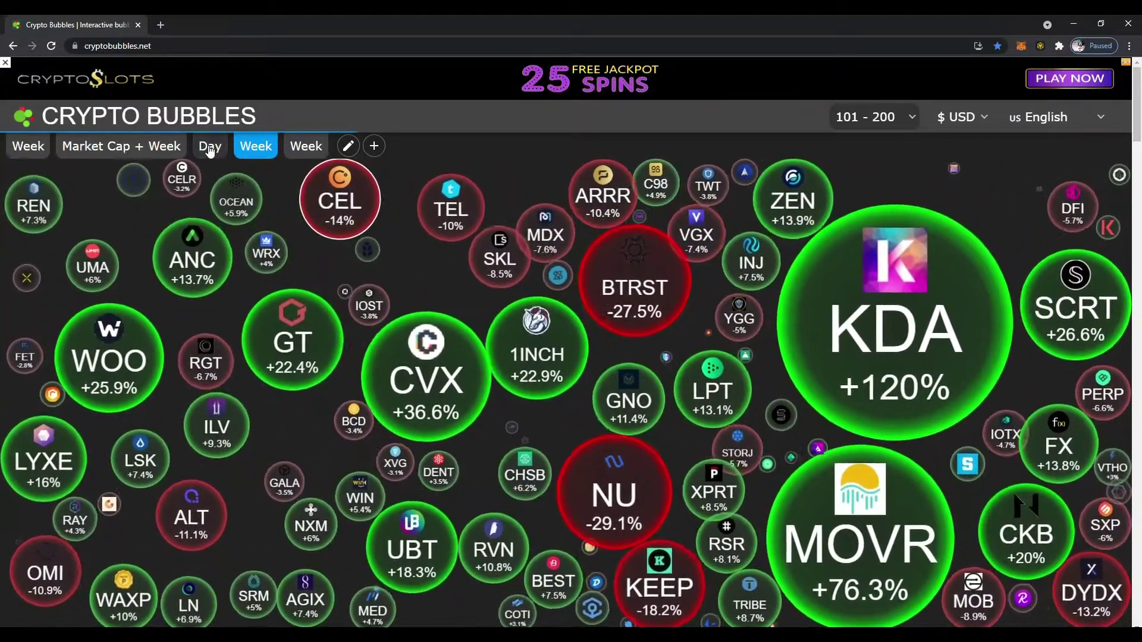
Switch to daily change and step the range through 201–300 and 301–400 to 401–500.
{"action": "left_click", "coordinate": [210, 147]}
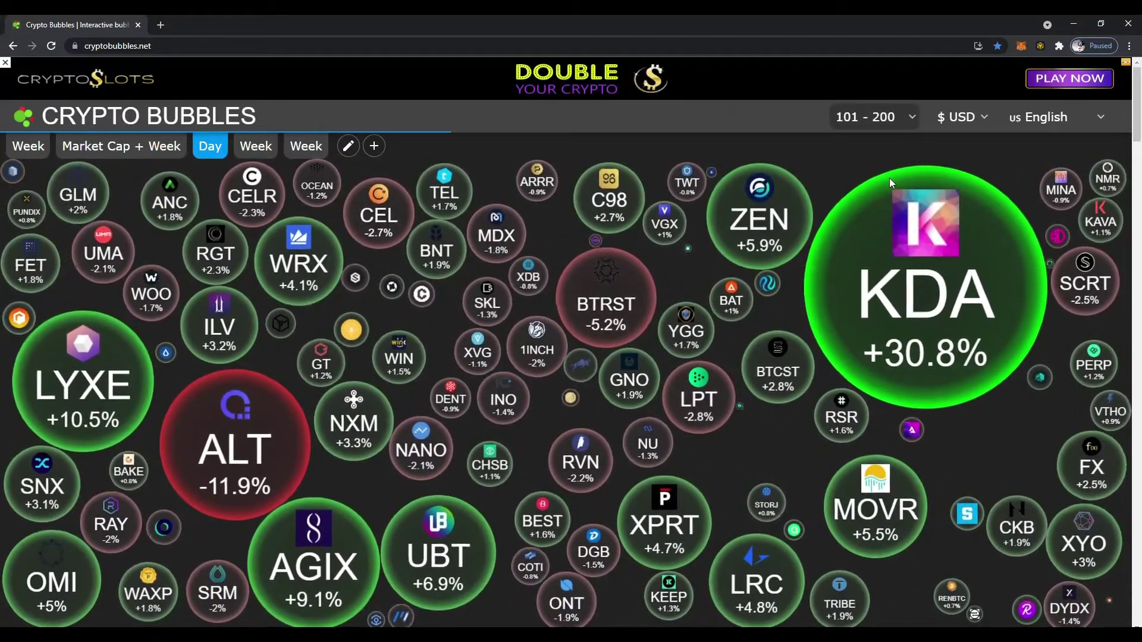
{"action": "key", "text": "Right"}
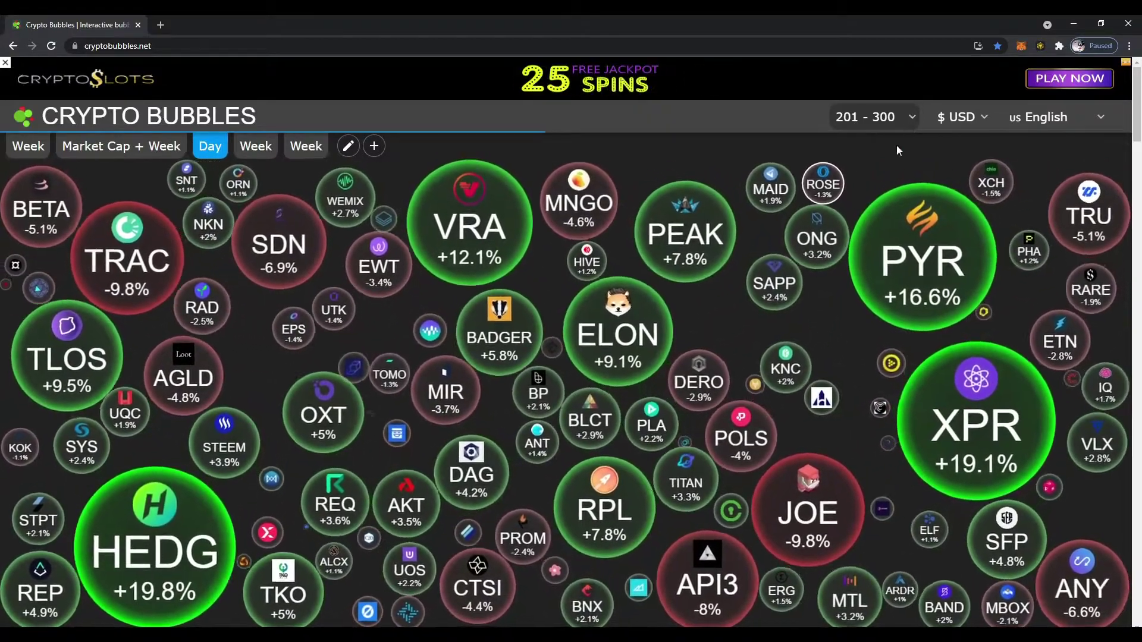
{"action": "left_click", "coordinate": [879, 204]}
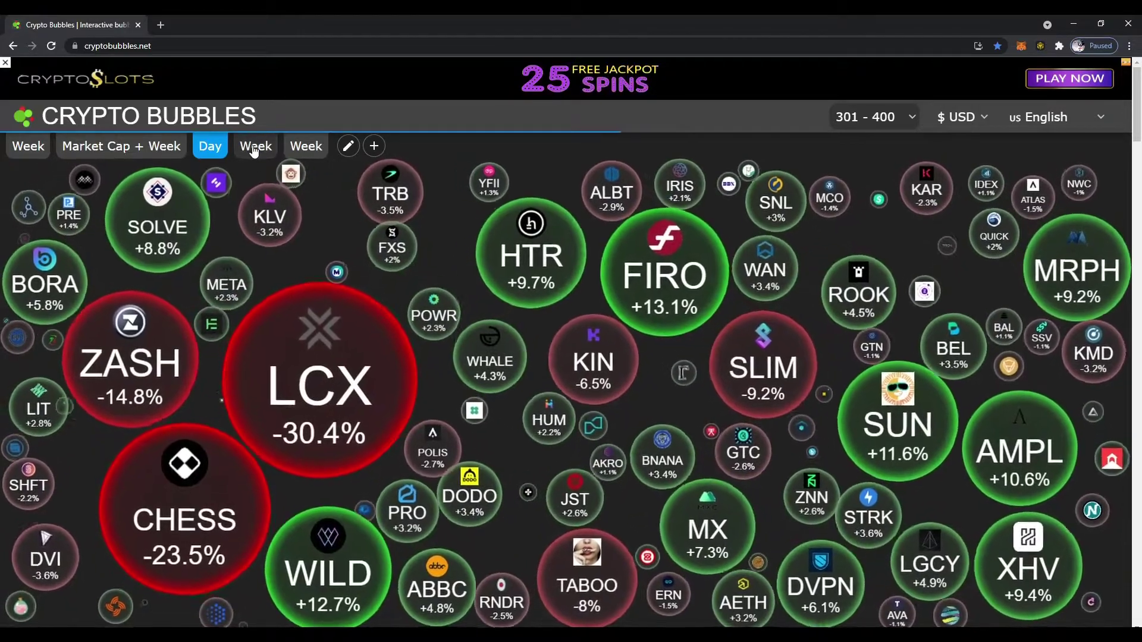
{"action": "left_click", "coordinate": [250, 148]}
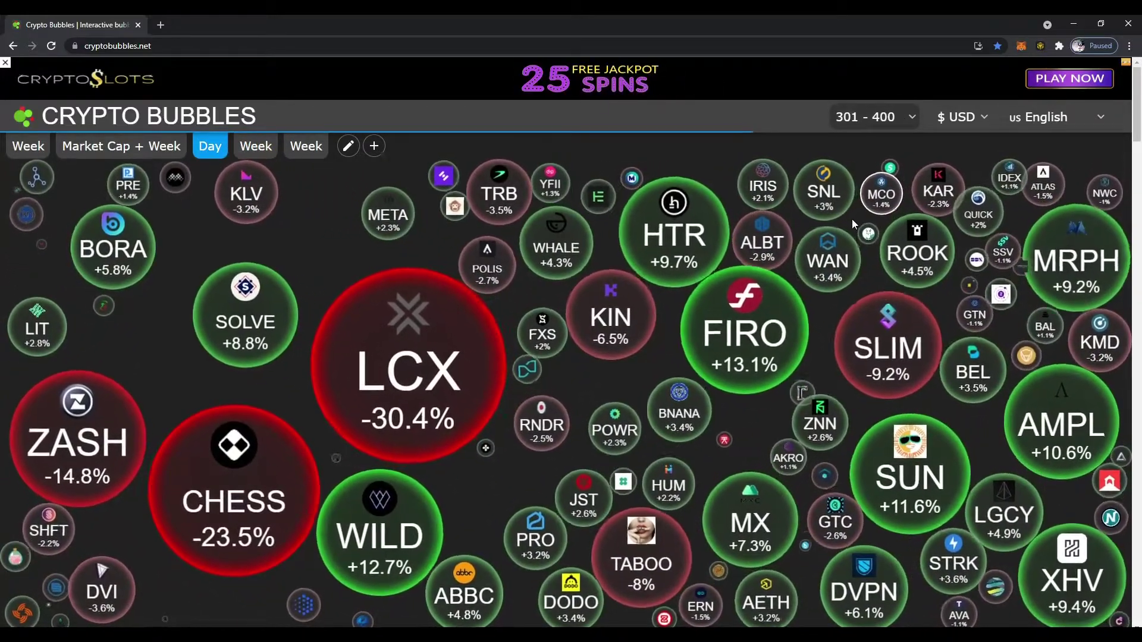
{"action": "key", "text": "Down"}
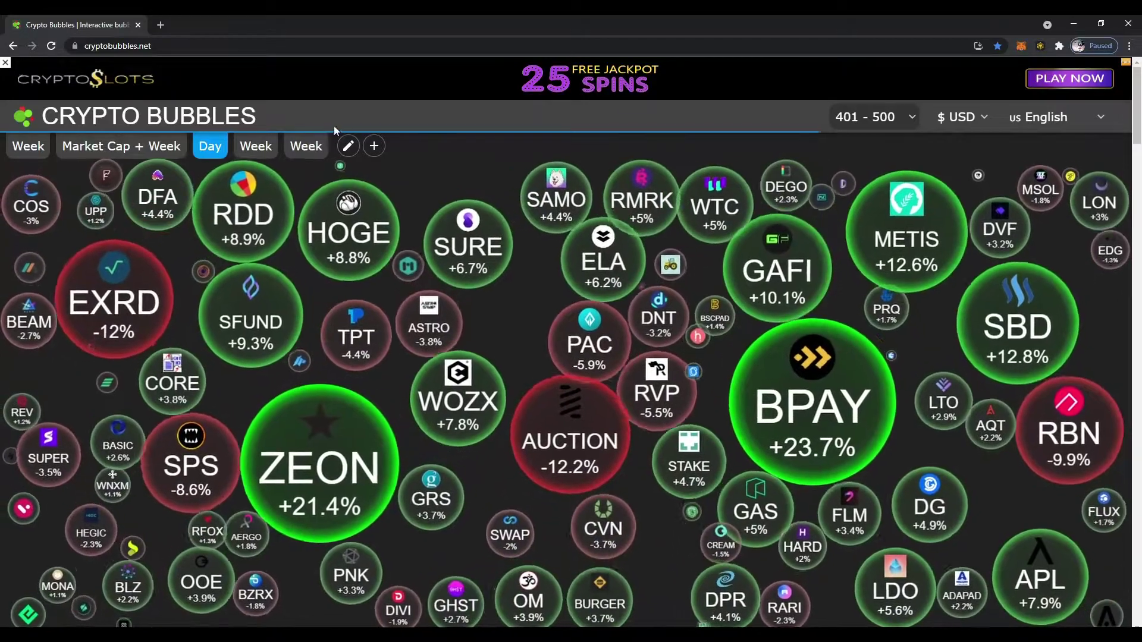
Change the second Week view's period to Month and set the range back to TOP 100.
{"action": "left_click", "coordinate": [254, 147]}
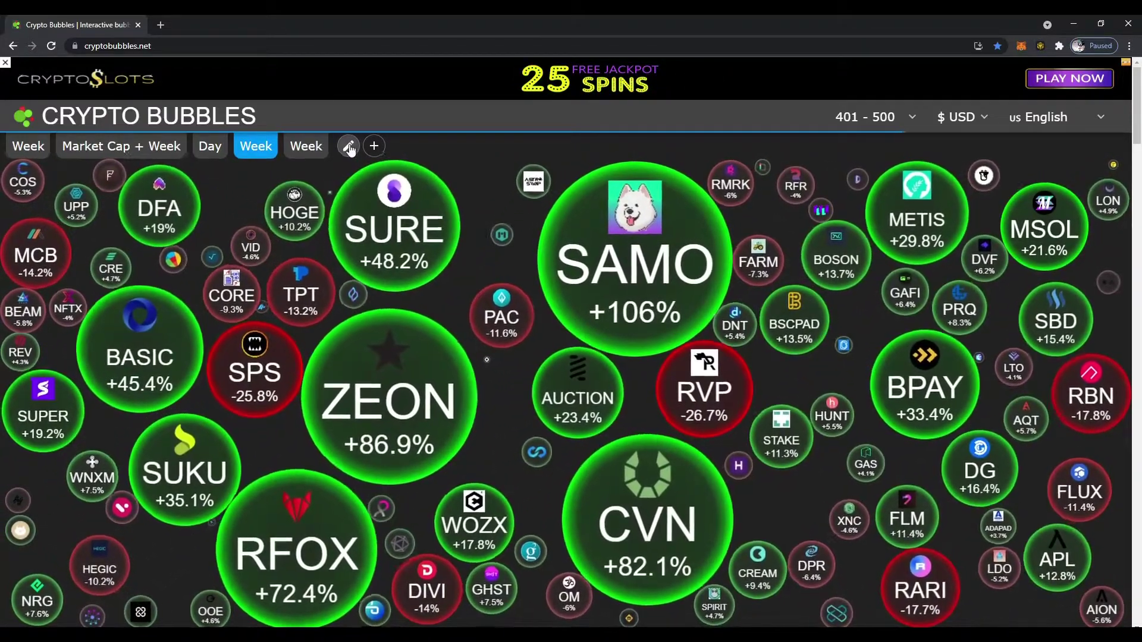
{"action": "left_click", "coordinate": [349, 146]}
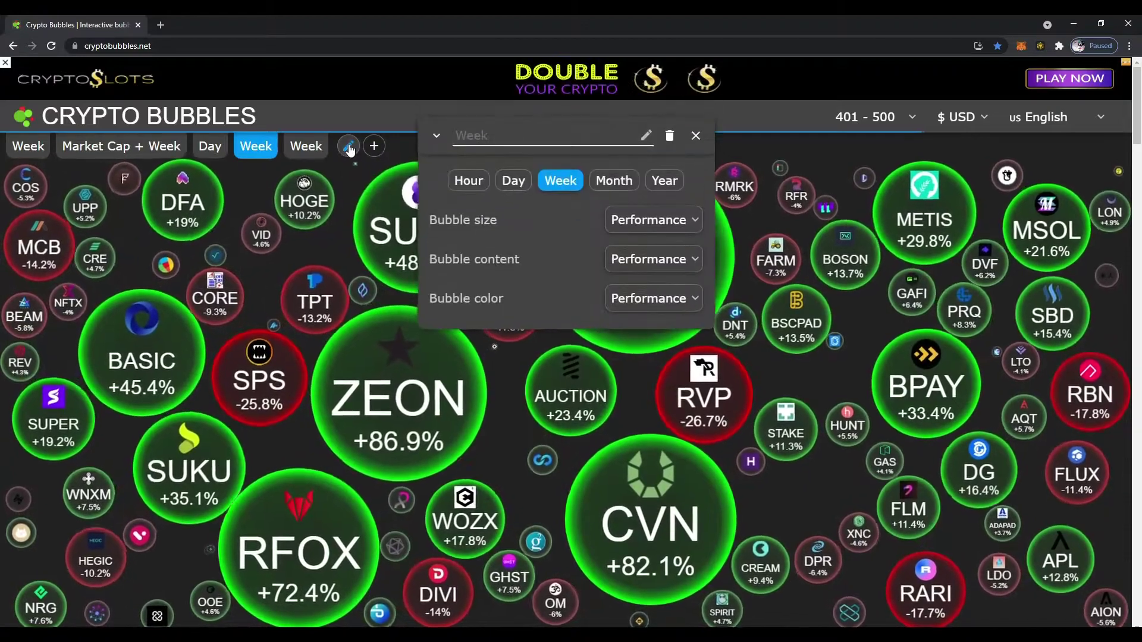
{"action": "left_click", "coordinate": [615, 181]}
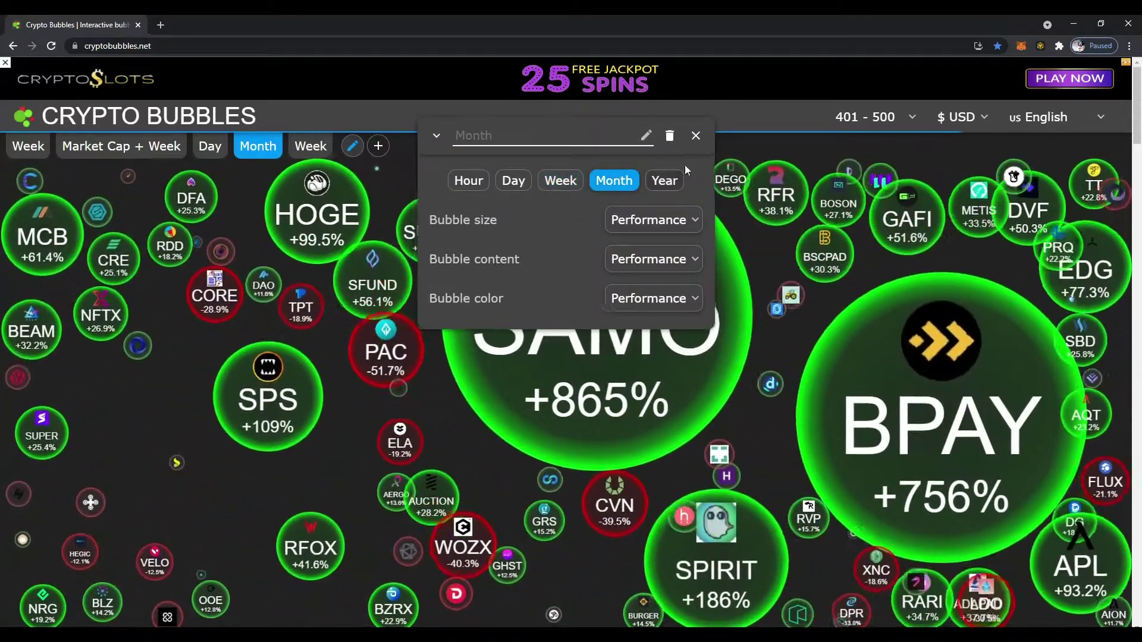
{"action": "left_click", "coordinate": [697, 136]}
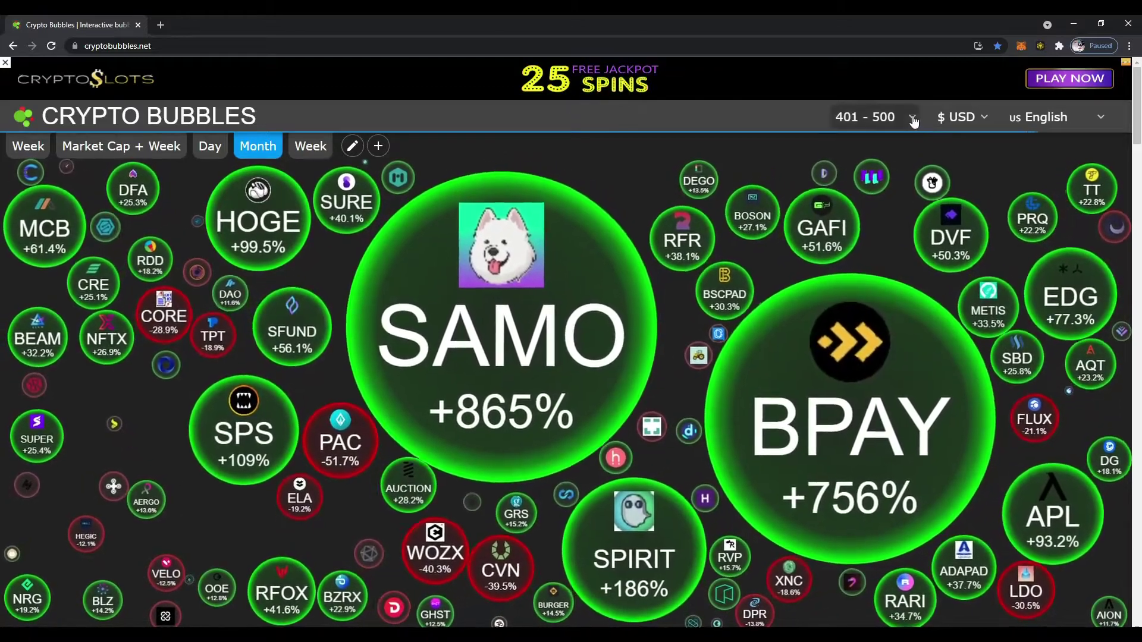
{"action": "left_click", "coordinate": [884, 138]}
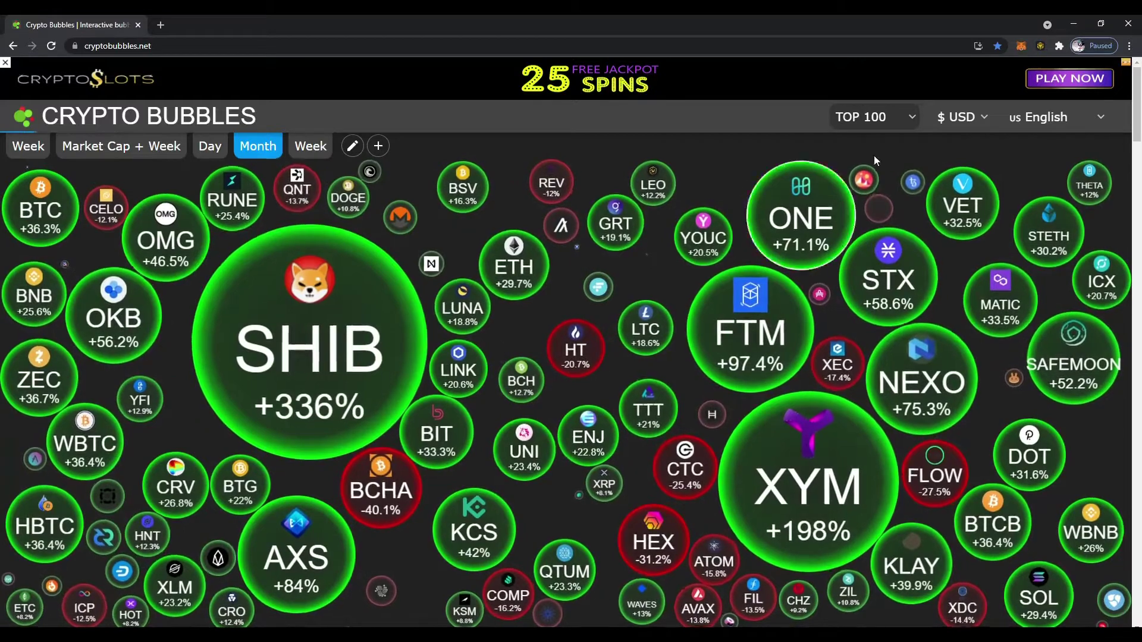
Set the Month view's period to Year, then reopen that view's edit panel.
{"action": "left_click", "coordinate": [351, 147]}
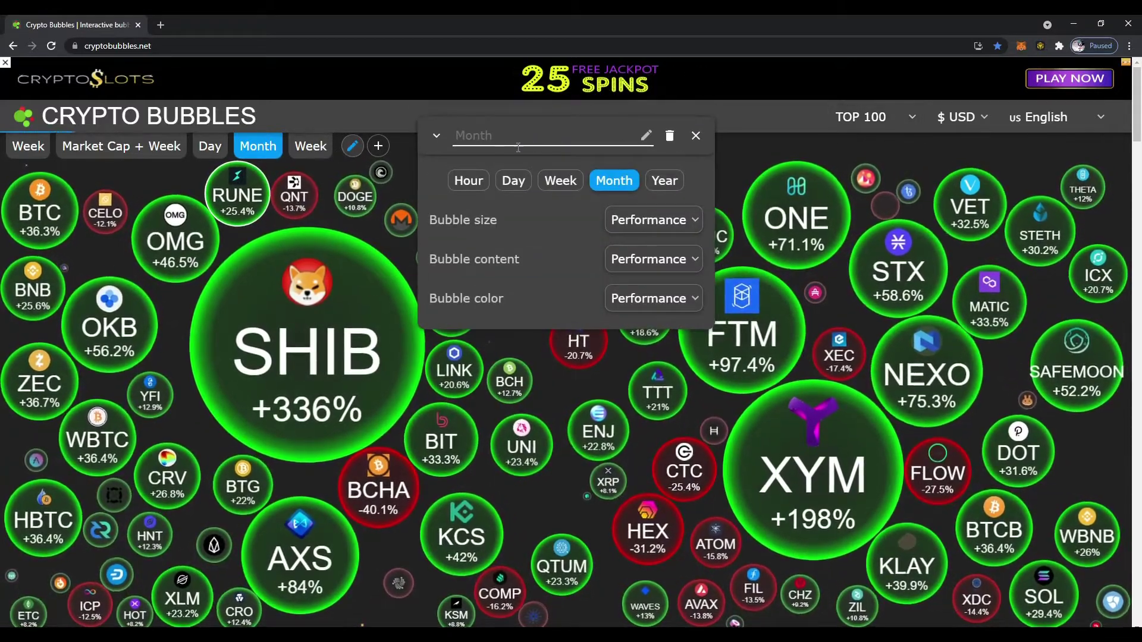
{"action": "left_click", "coordinate": [665, 181]}
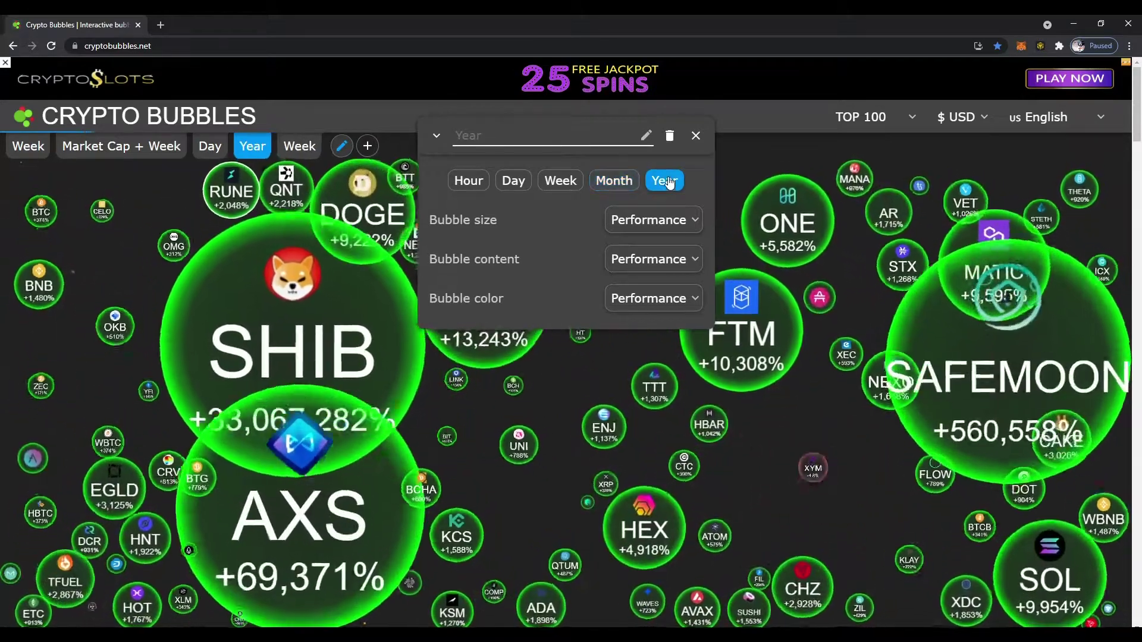
{"action": "left_click", "coordinate": [693, 135]}
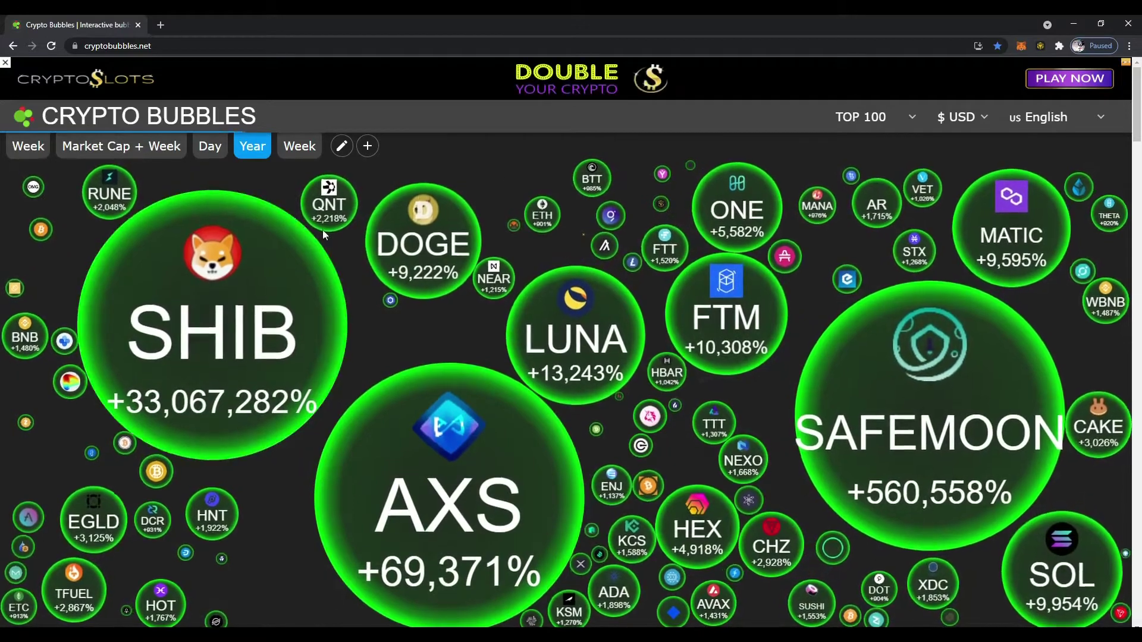
{"action": "left_click", "coordinate": [341, 147]}
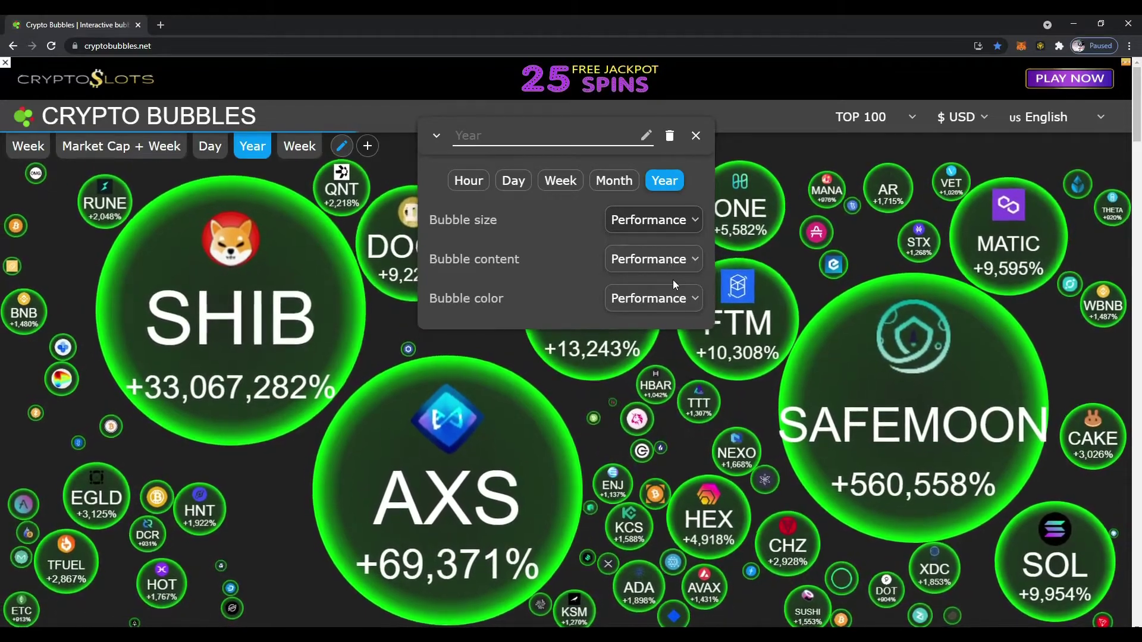
Set this view's bubble size to Market Cap and its period to Day.
{"action": "left_click", "coordinate": [658, 279]}
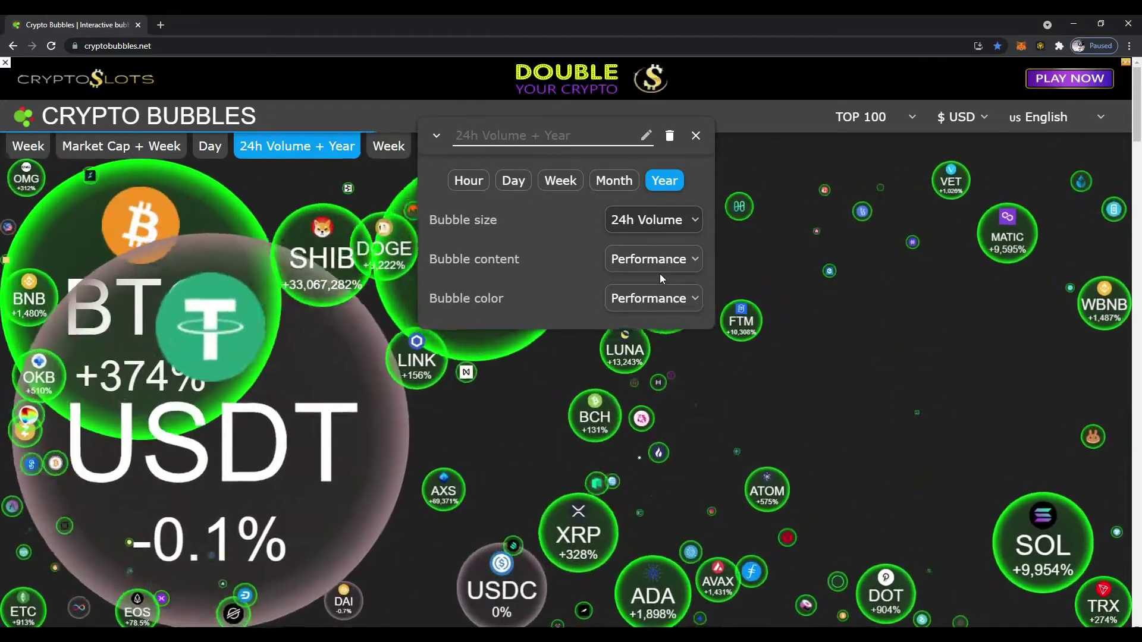
{"action": "left_click", "coordinate": [682, 238]}
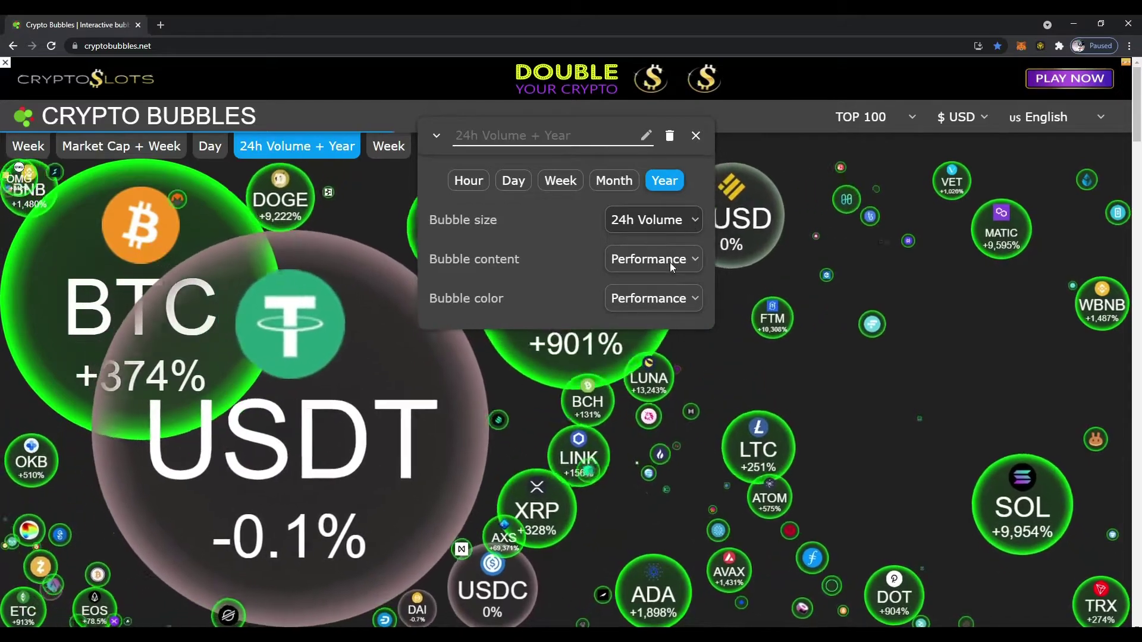
{"action": "left_click", "coordinate": [670, 262]}
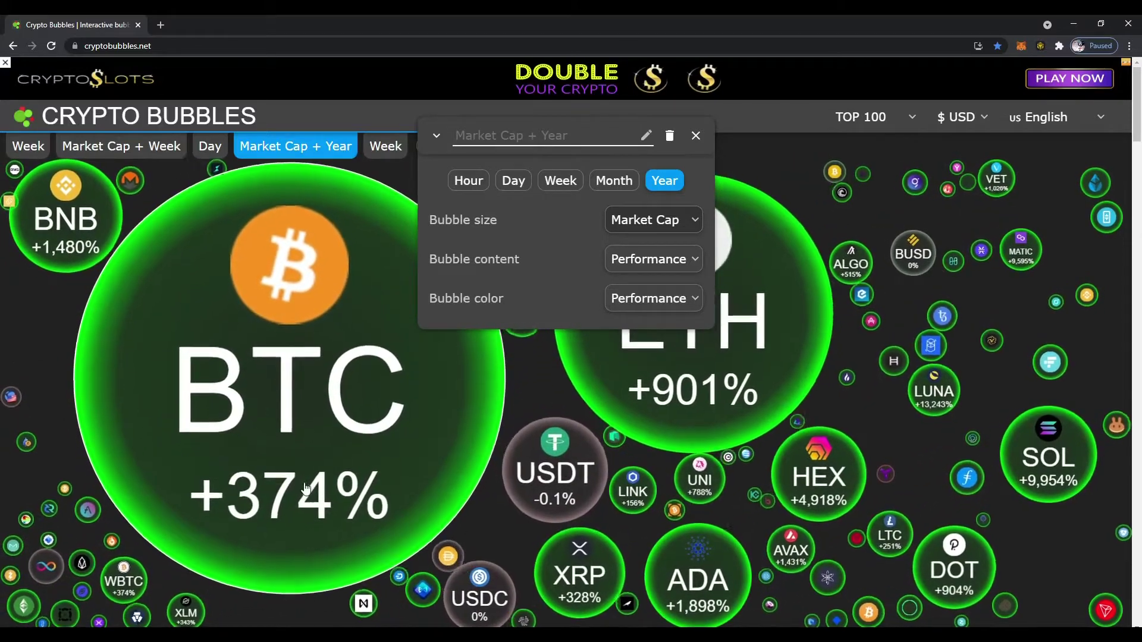
{"action": "left_click", "coordinate": [513, 181]}
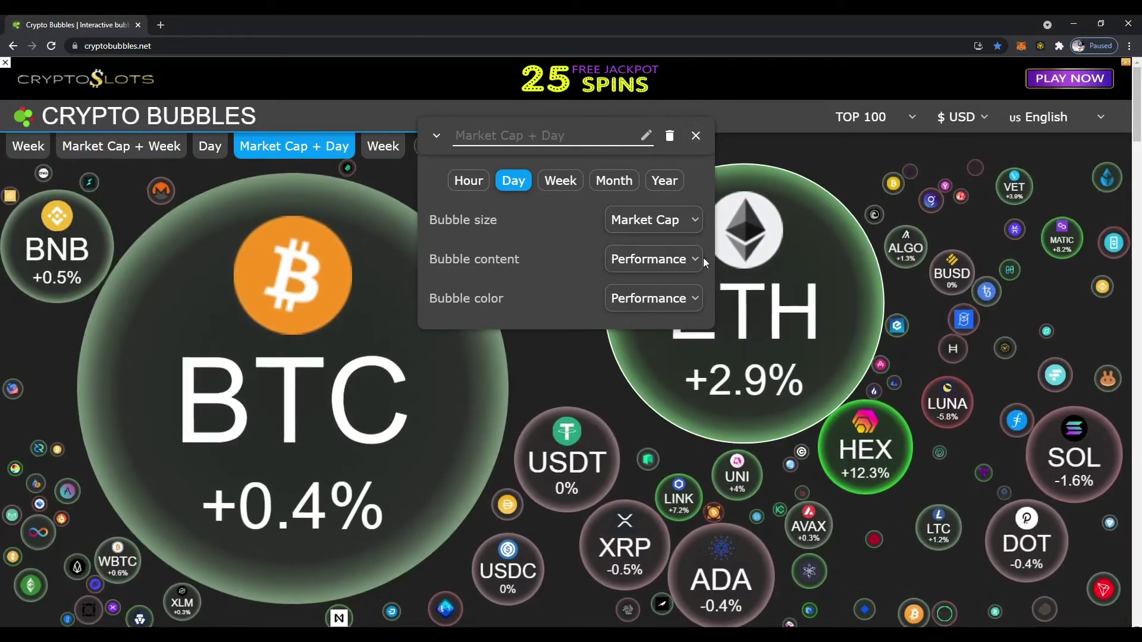
{"action": "left_click", "coordinate": [694, 138]}
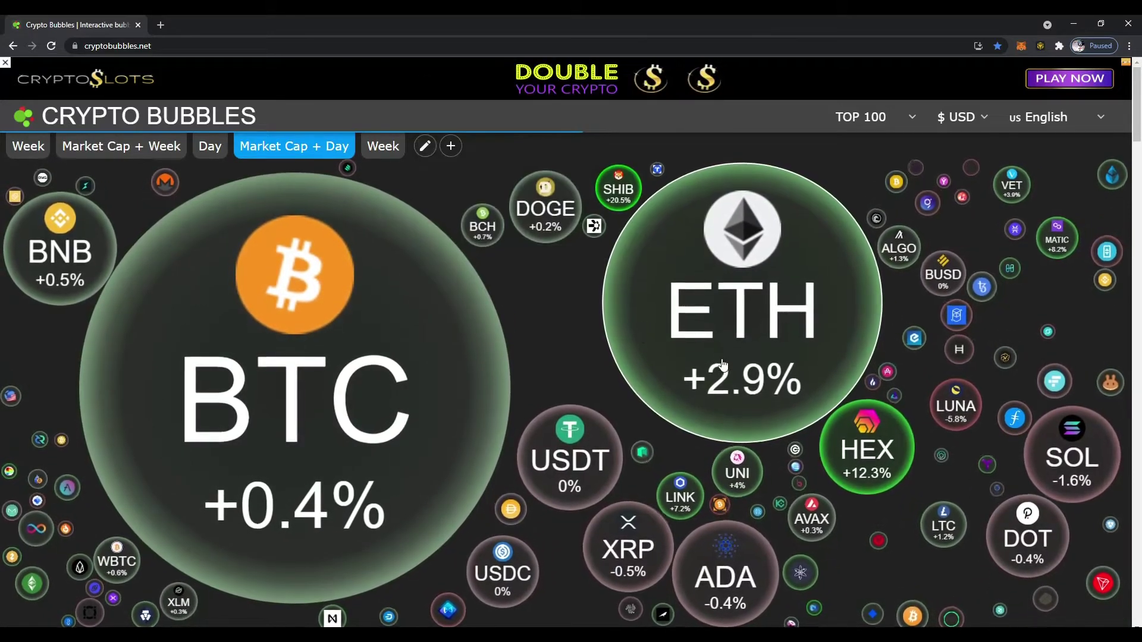
Inspect the ETH and BTC detail panels, then return to the plain Day view.
{"action": "left_click", "coordinate": [744, 329]}
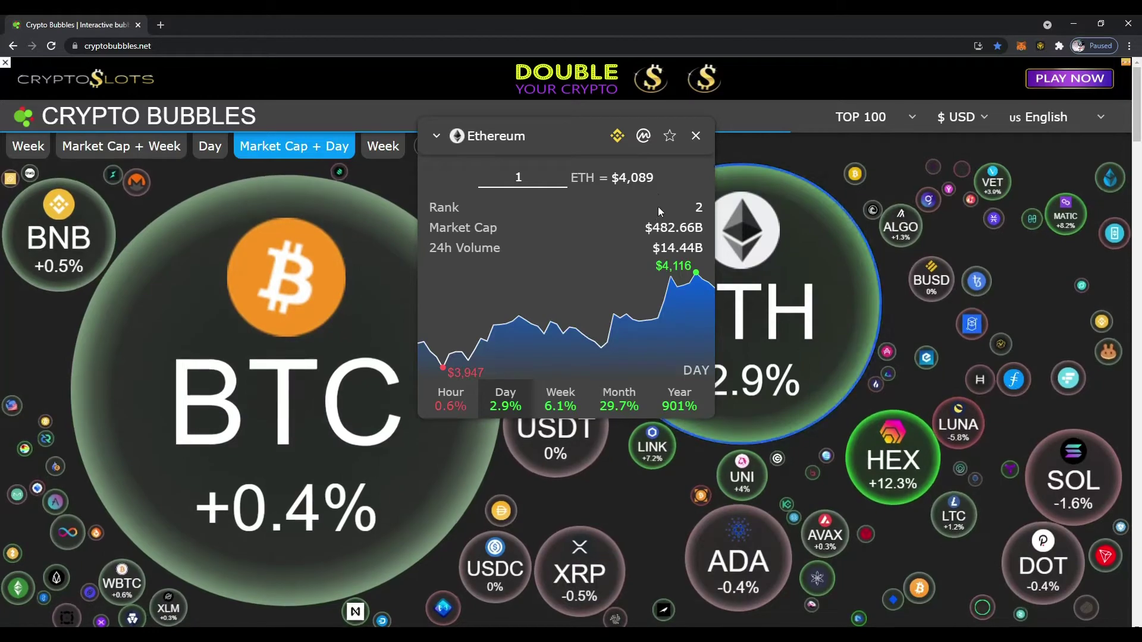
{"action": "left_click", "coordinate": [696, 135]}
{"action": "left_click", "coordinate": [309, 396]}
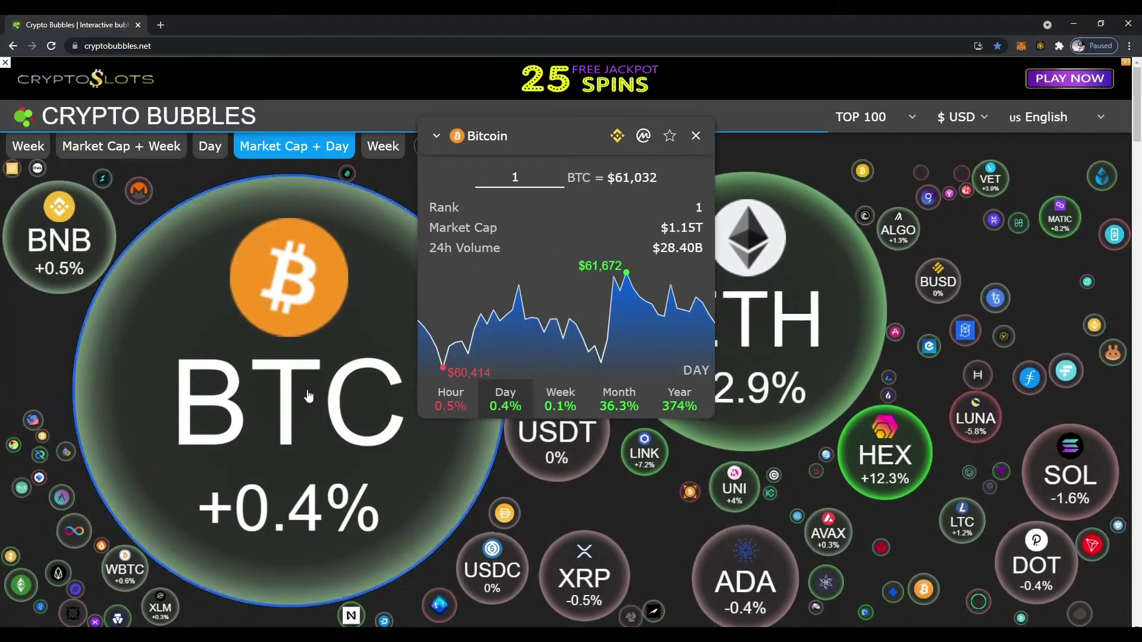
{"action": "left_click", "coordinate": [696, 137]}
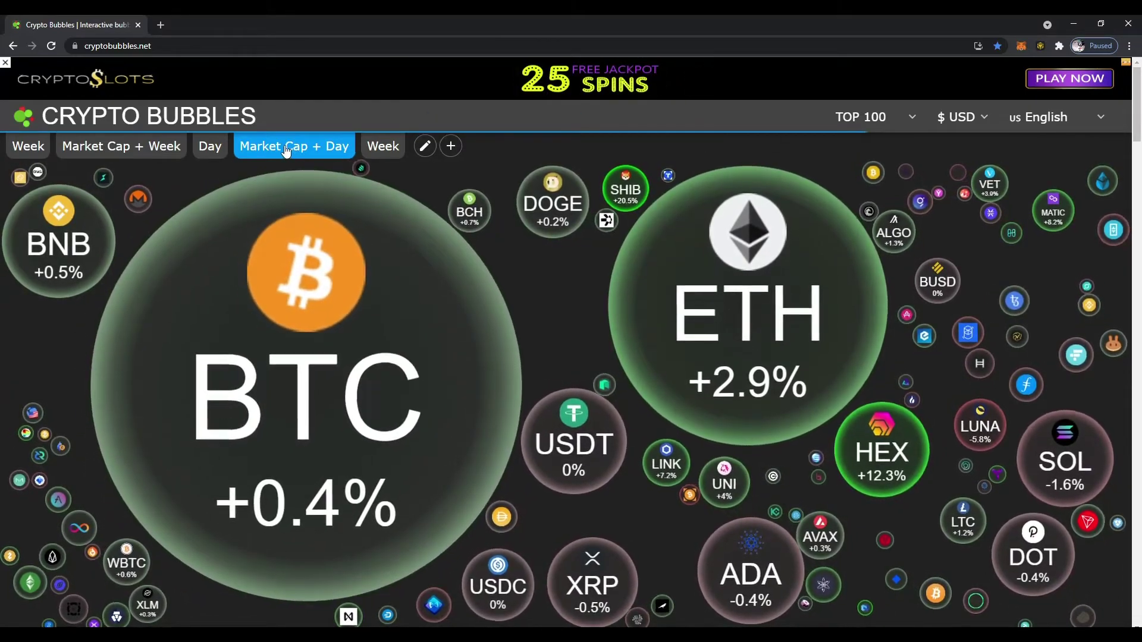
{"action": "left_click", "coordinate": [206, 147]}
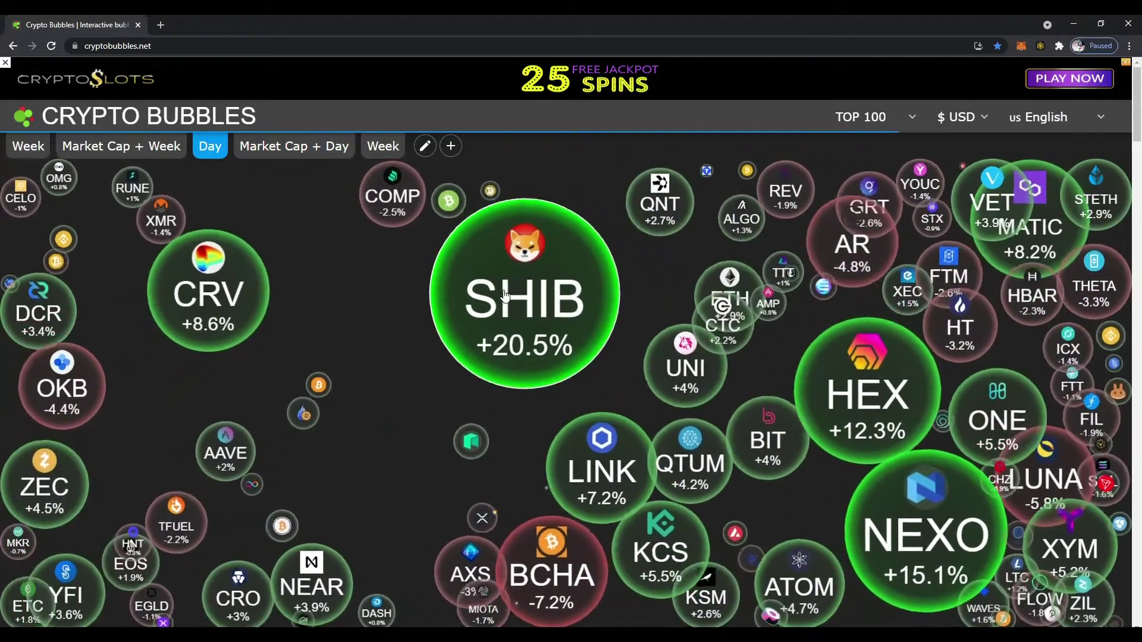
Open SHIB's CoinMarketCap page from its info panel and skim the page.
{"action": "left_click", "coordinate": [504, 296]}
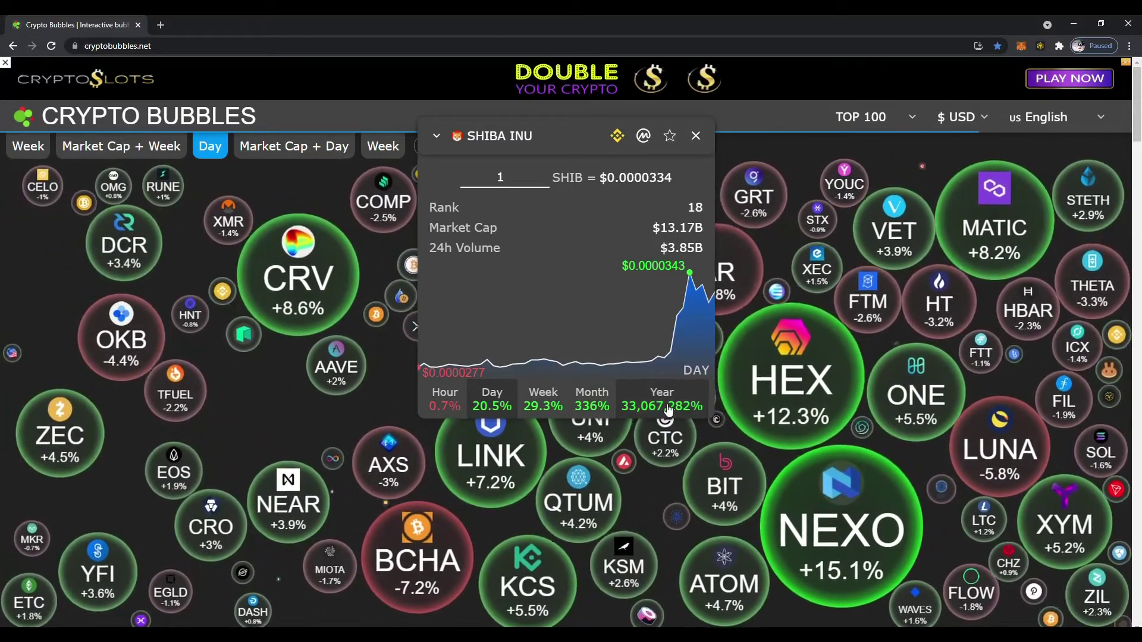
{"action": "left_click", "coordinate": [642, 137]}
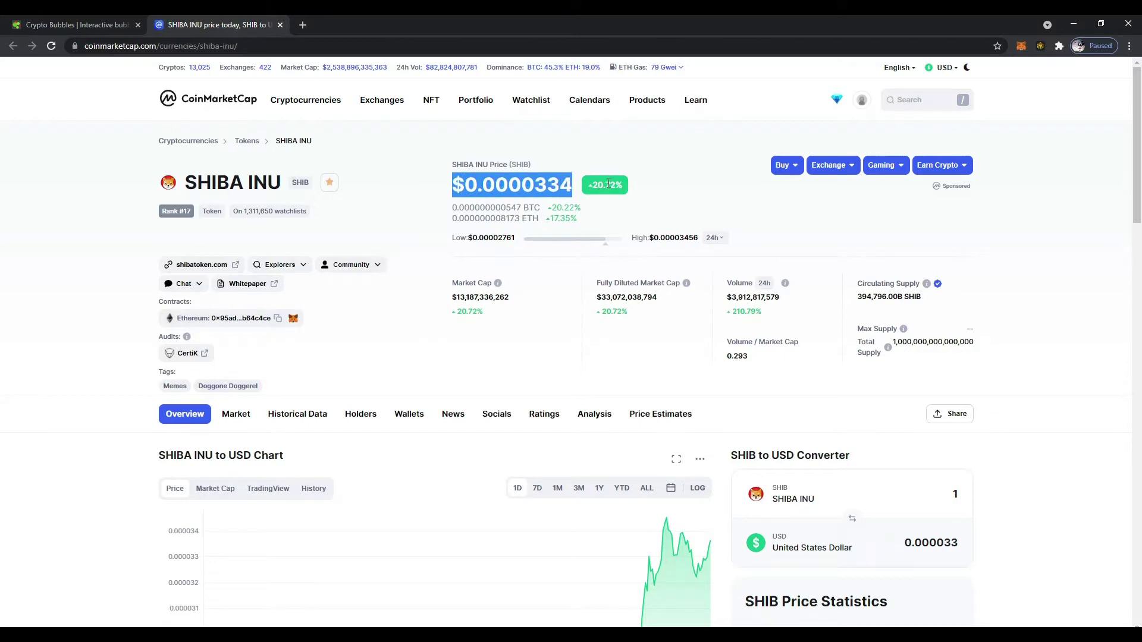
{"action": "scroll", "coordinate": [613, 298], "scroll_direction": "down", "scroll_amount": 7}
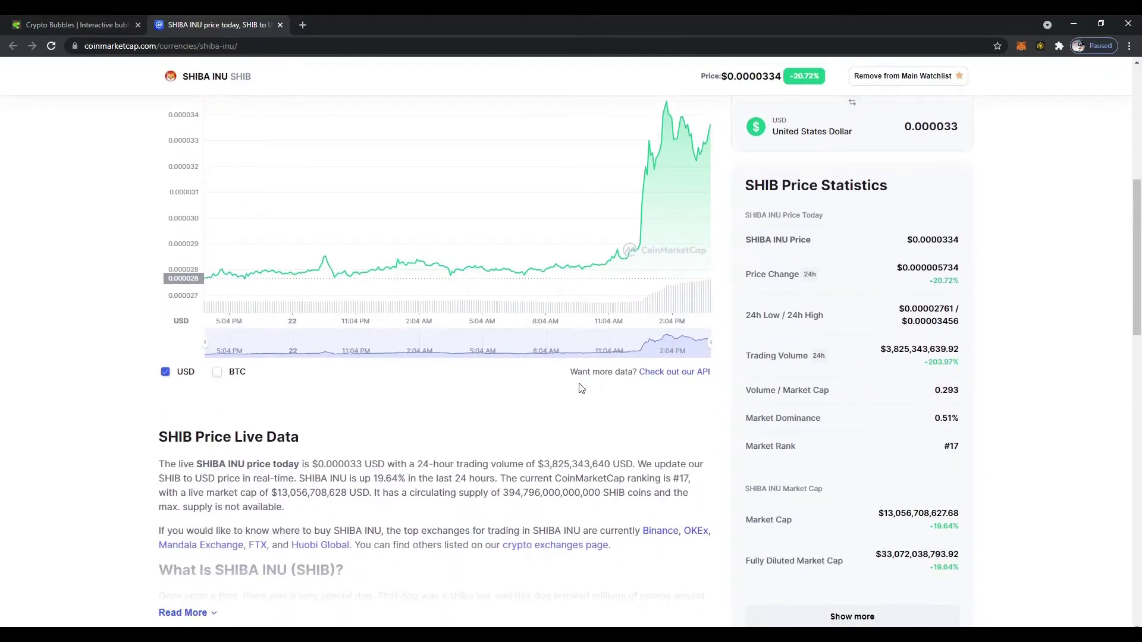
{"action": "scroll", "coordinate": [581, 389], "scroll_direction": "up", "scroll_amount": 7}
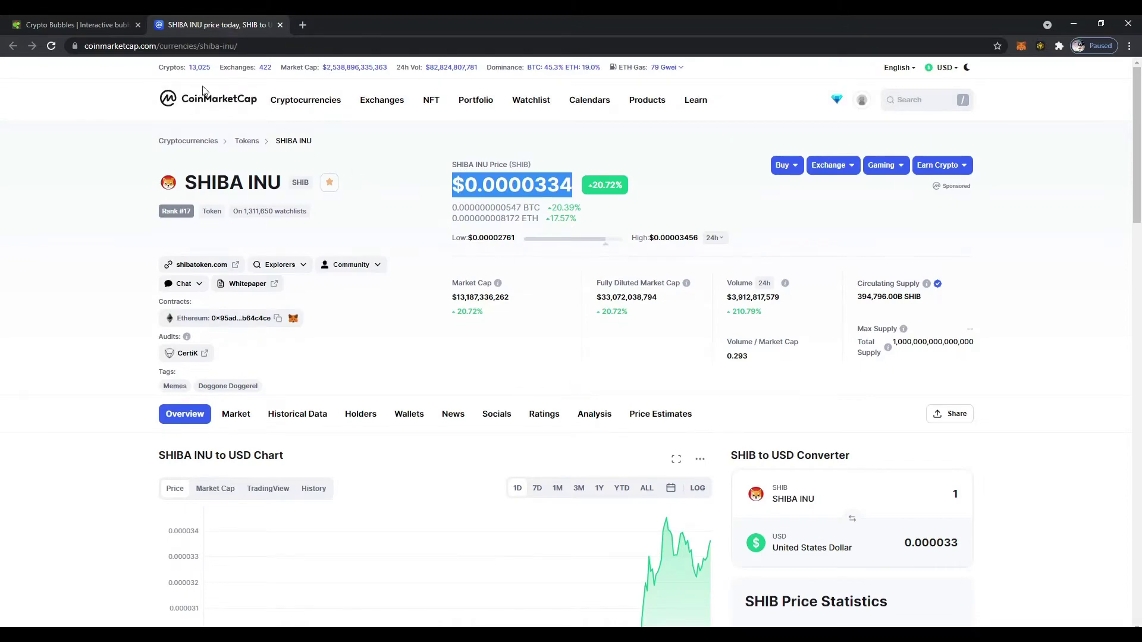